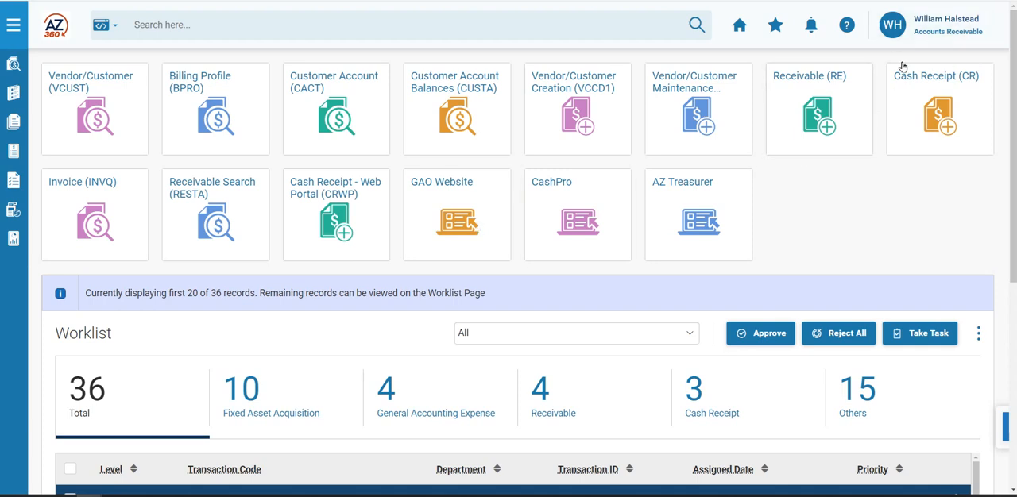
# - Look up transaction code RE and open the Receivable entry's Financial Transaction page
pyautogui.click(210, 18)
pyautogui.write('RE')
pyautogui.click(213, 59)
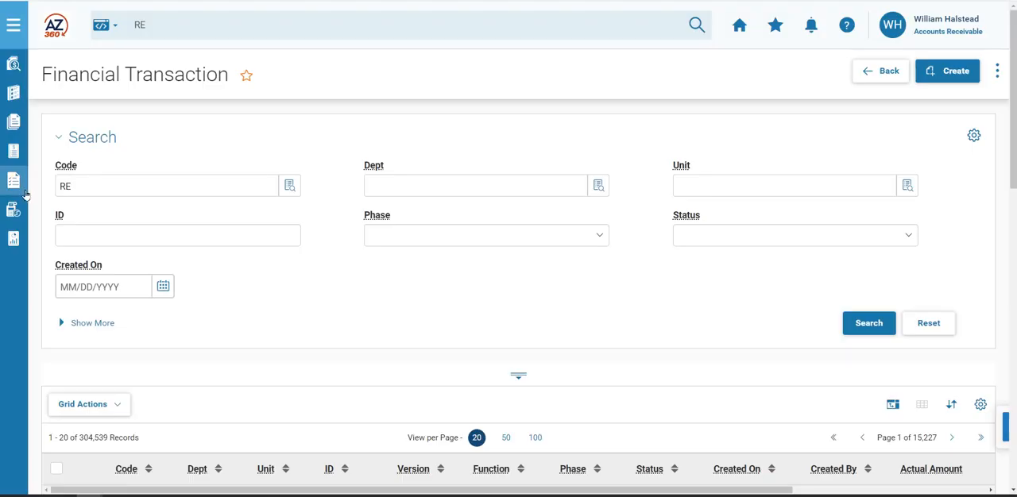
# - Search the RE transactions by ID 23*126 and open the matching receivable
pyautogui.click(123, 239)
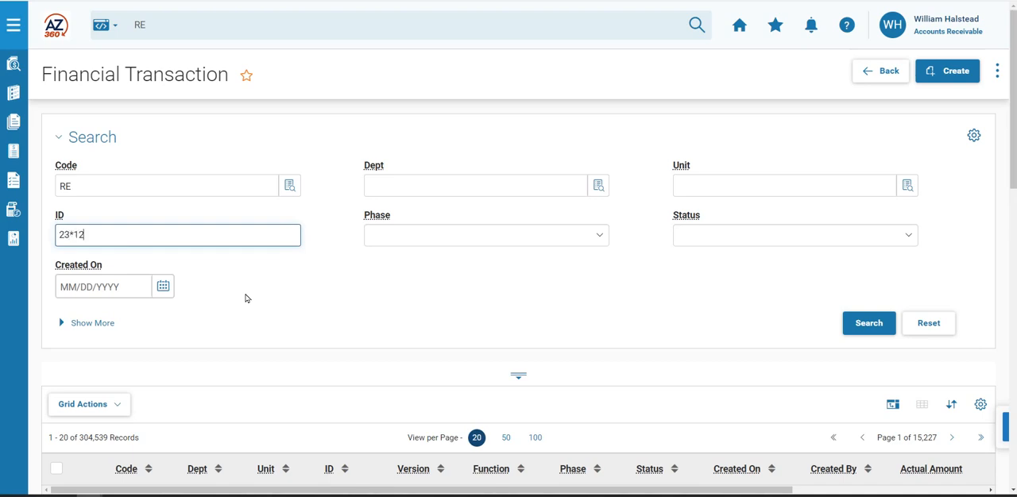
pyautogui.click(868, 323)
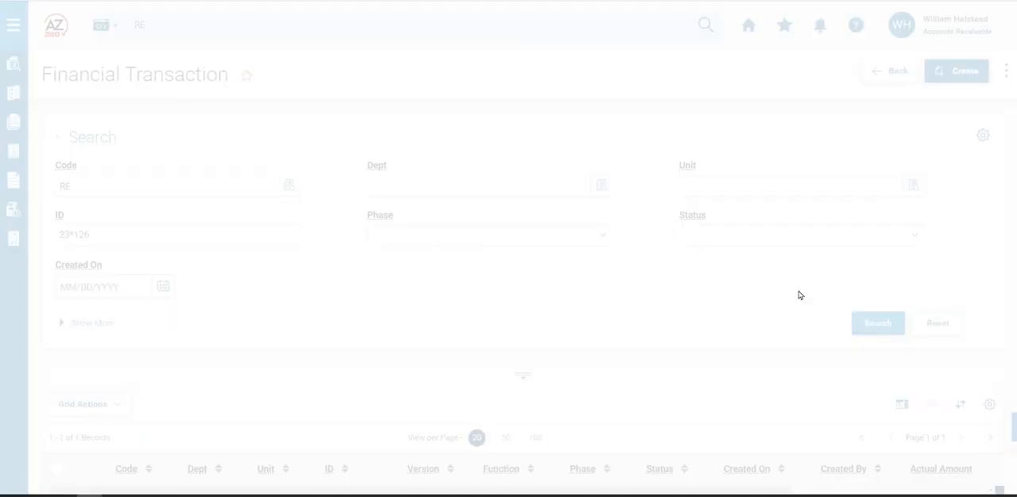
pyautogui.scroll(-2, 613, 359)
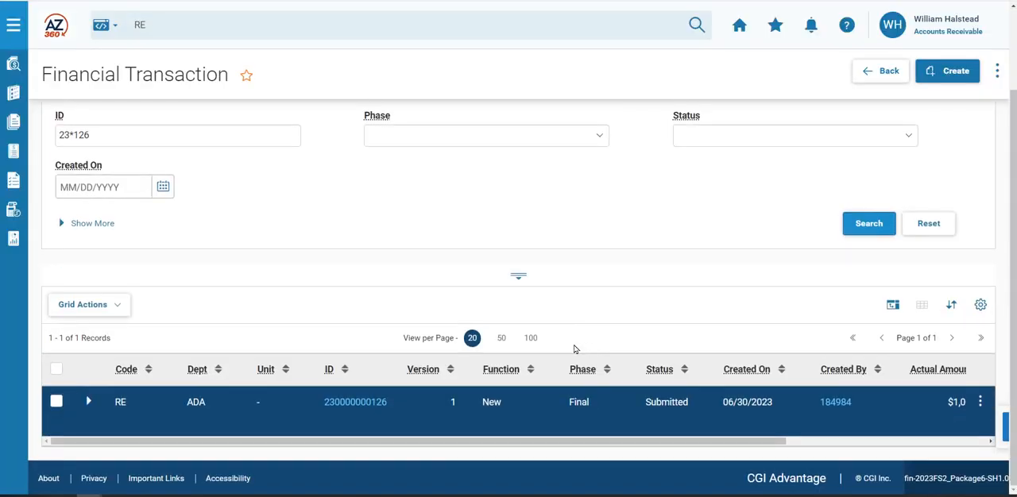
pyautogui.click(348, 406)
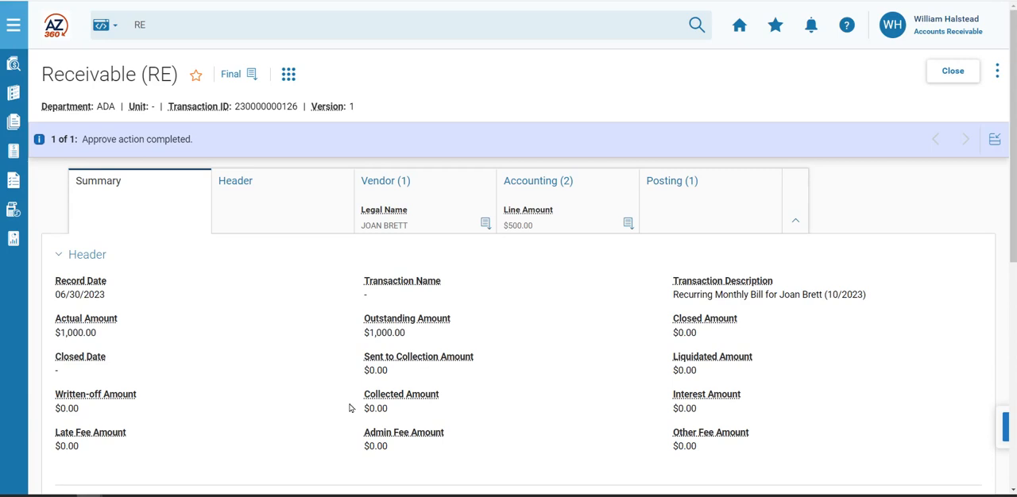
# - Start a modification of the finalized receivable and show the draft's function and status details
pyautogui.click(996, 71)
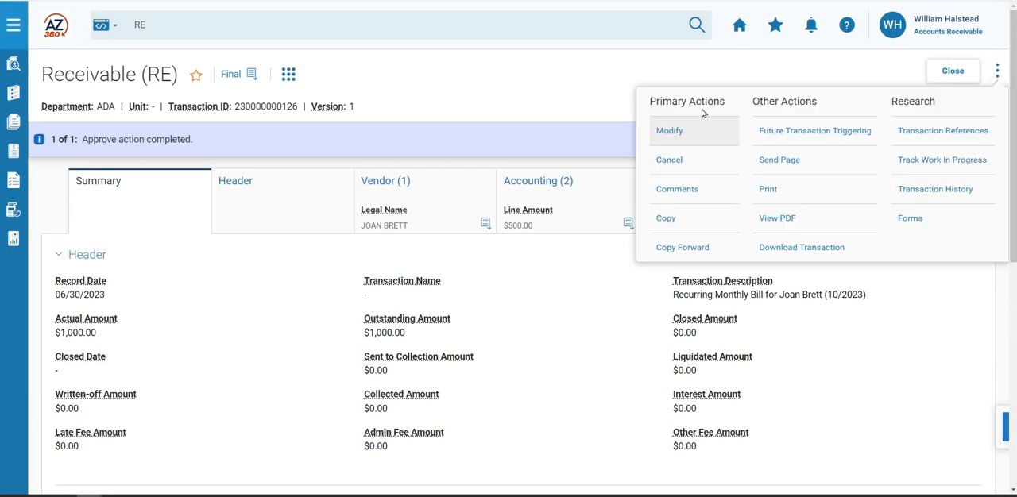
pyautogui.click(670, 136)
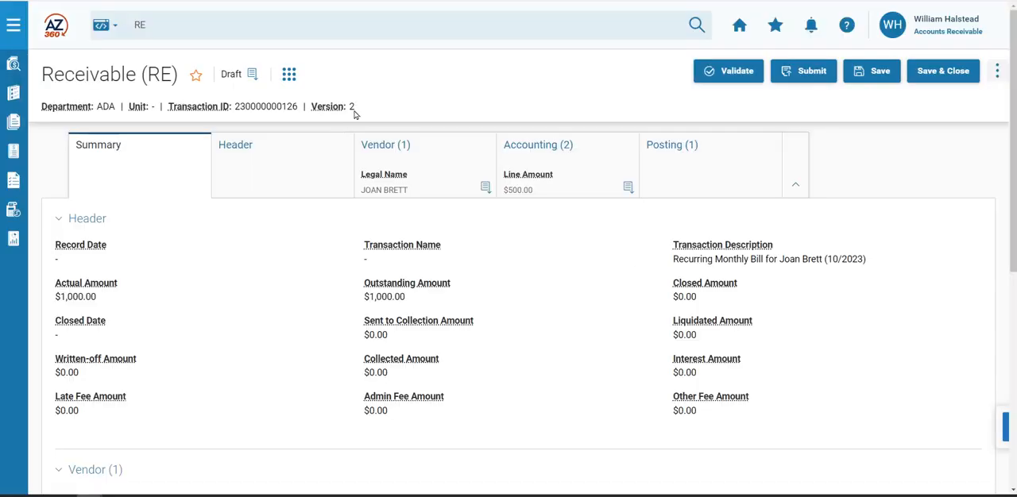
pyautogui.click(252, 74)
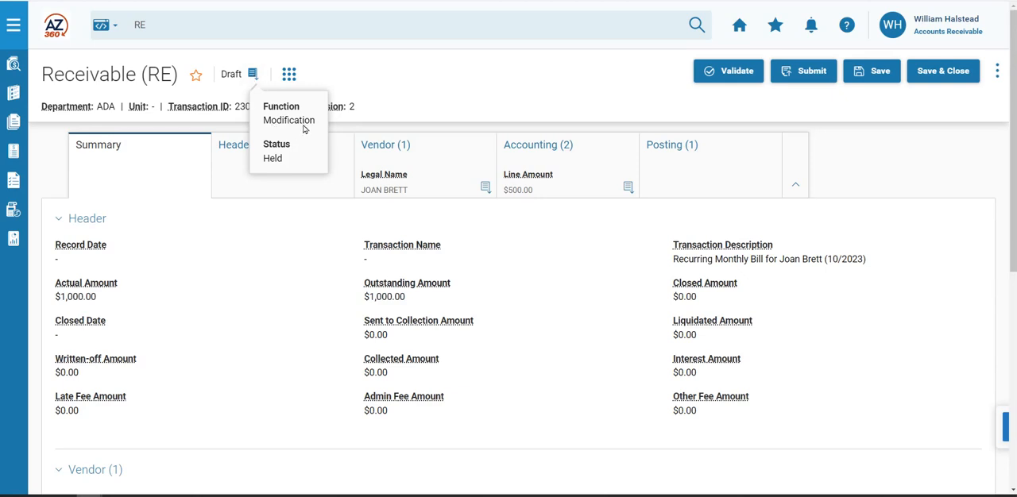
# - In the receivable's accounting section, set the line amount of accounting line 1 to 300
pyautogui.click(582, 156)
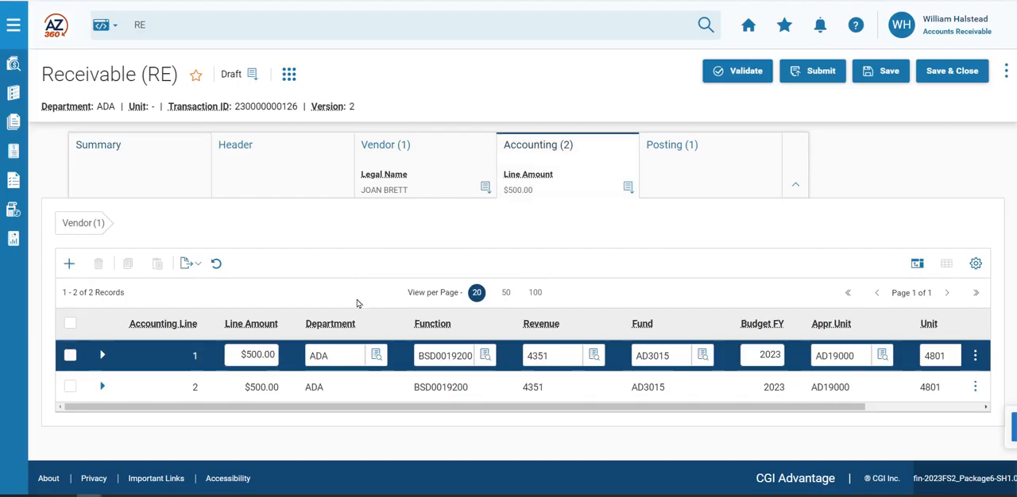
pyautogui.click(235, 355)
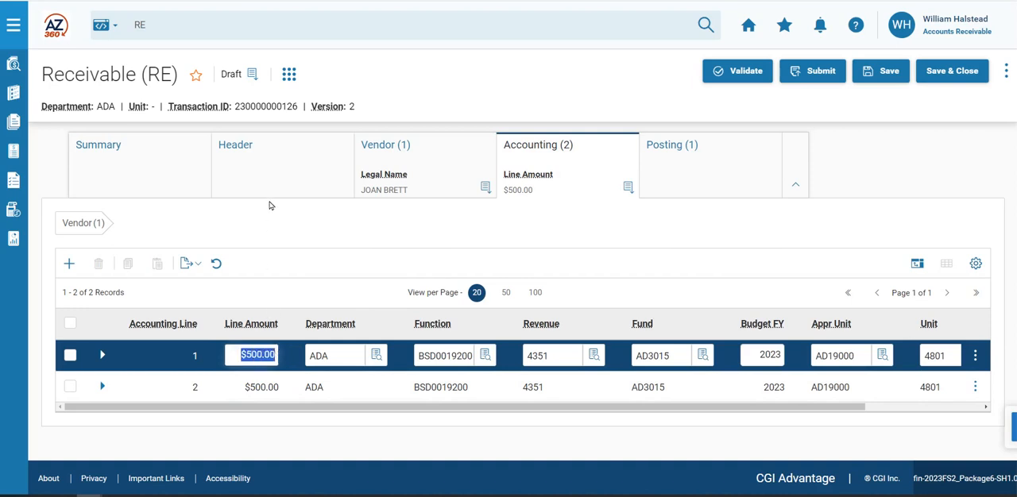
pyautogui.write('300')
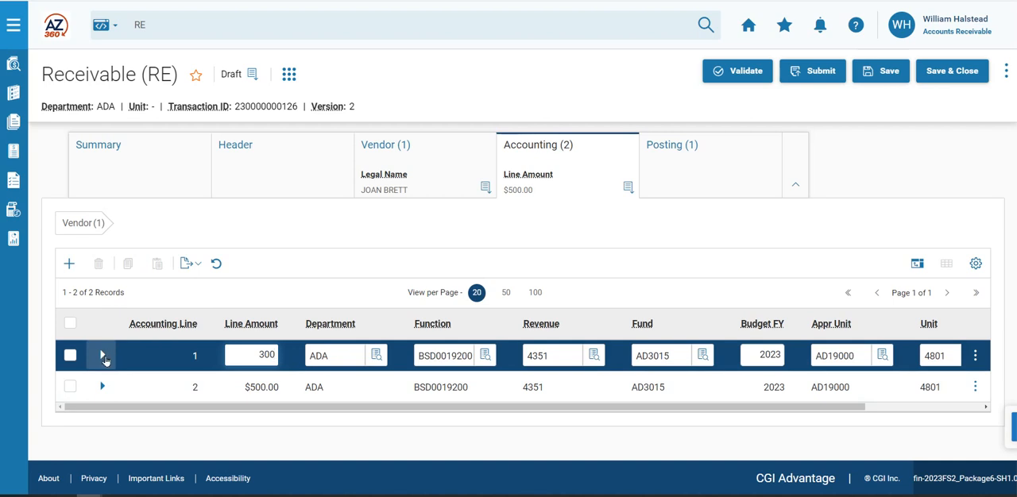
# - Expand accounting line 1, set its reason to REDRE (Reduce Receivable Amount) from the lookup, and collapse the line
pyautogui.click(103, 356)
pyautogui.scroll(-2, 458, 332)
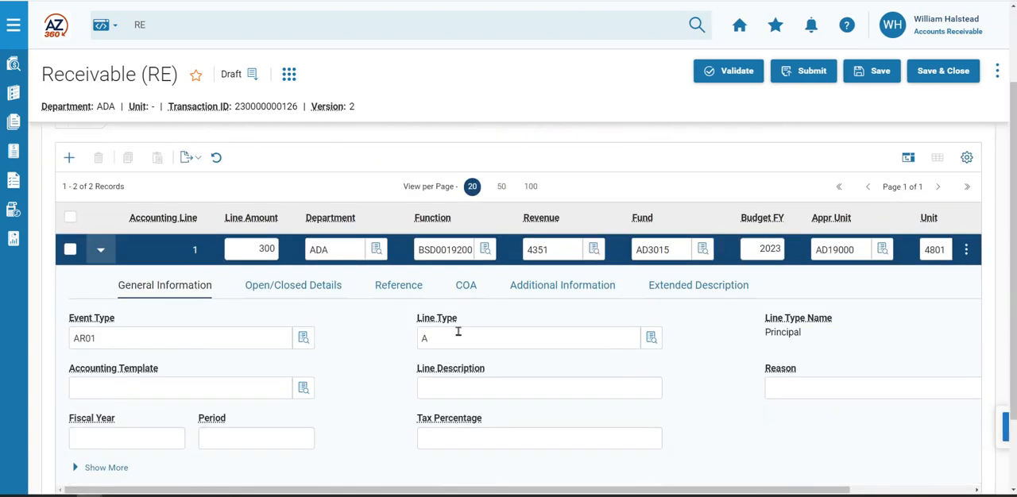
pyautogui.hscroll(4, 658, 429)
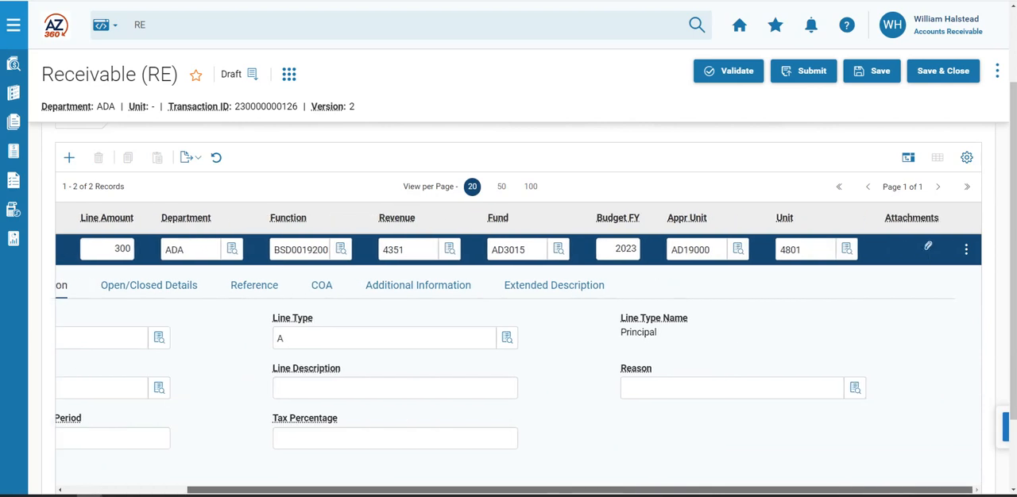
pyautogui.click(821, 394)
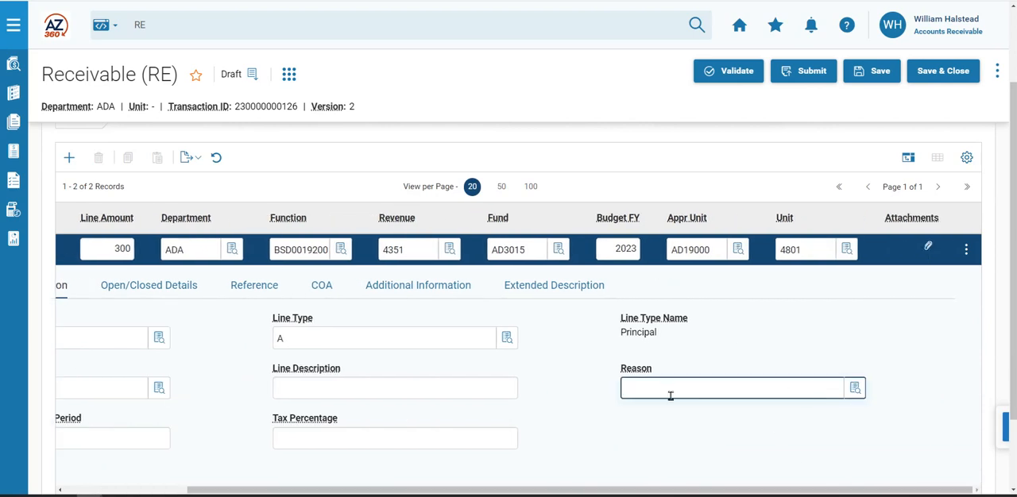
pyautogui.click(856, 388)
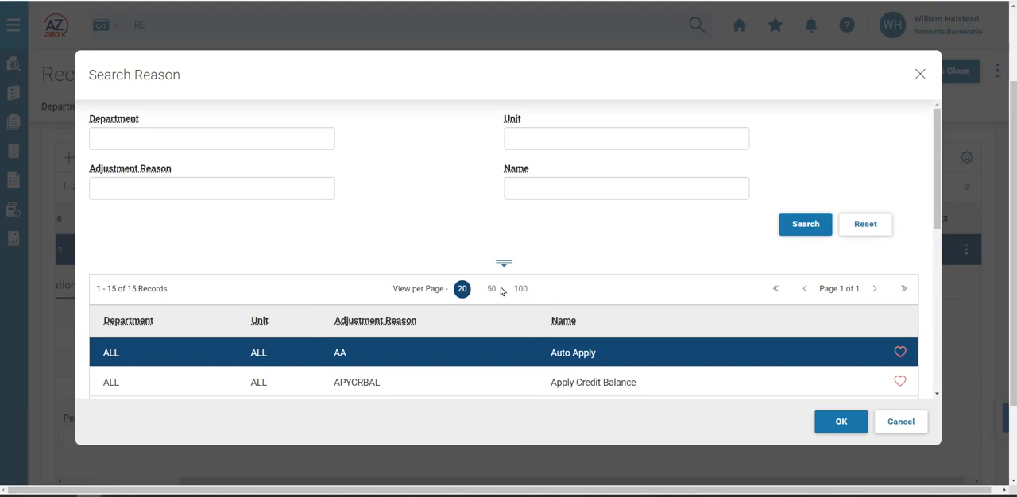
pyautogui.scroll(-3, 501, 294)
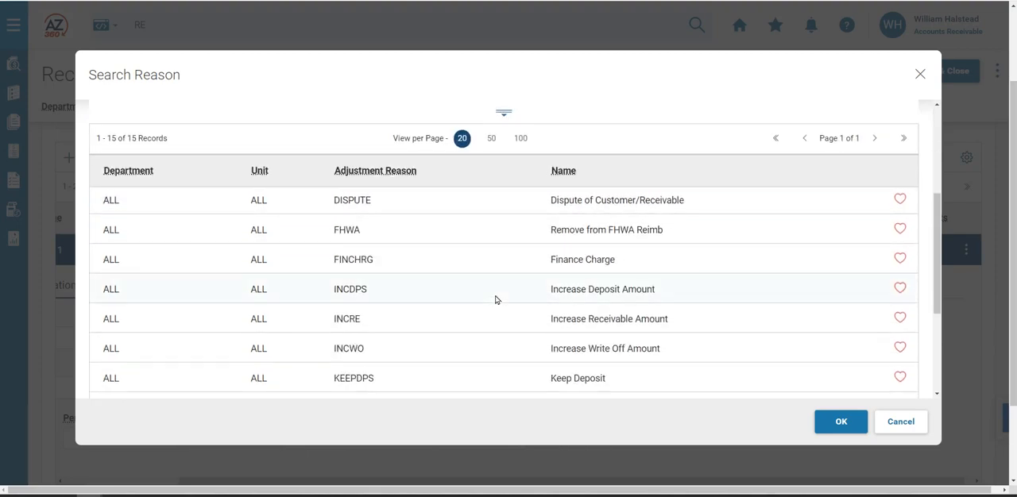
pyautogui.scroll(-5, 495, 300)
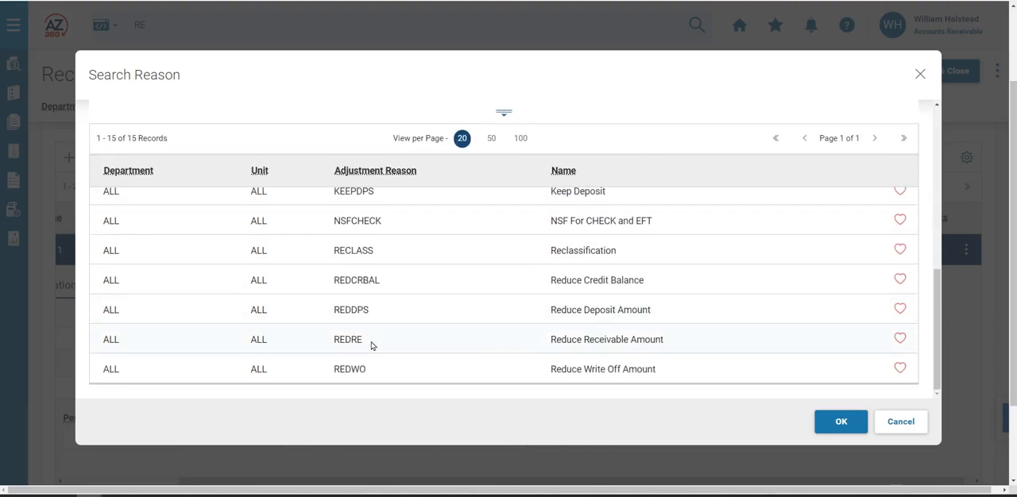
pyautogui.click(371, 345)
pyautogui.click(840, 421)
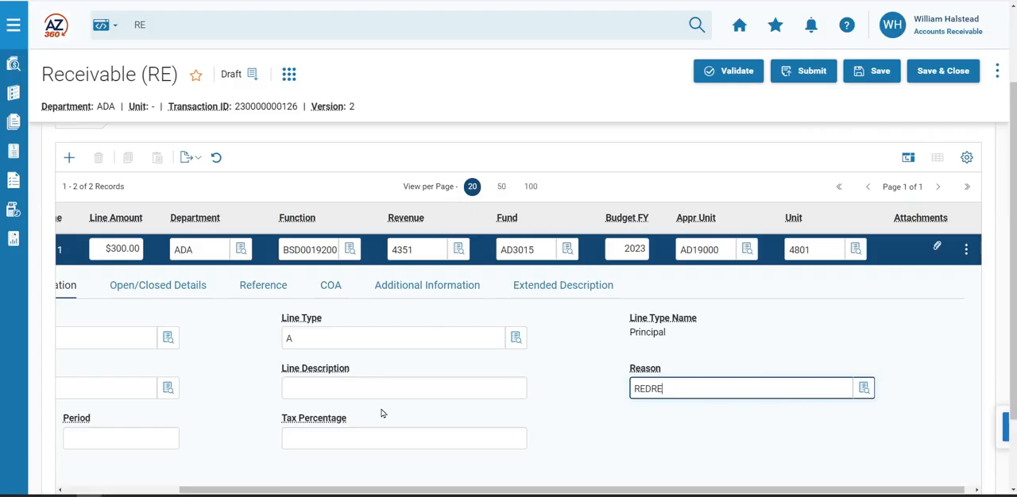
pyautogui.moveTo(265, 493); pyautogui.dragTo(149, 493)
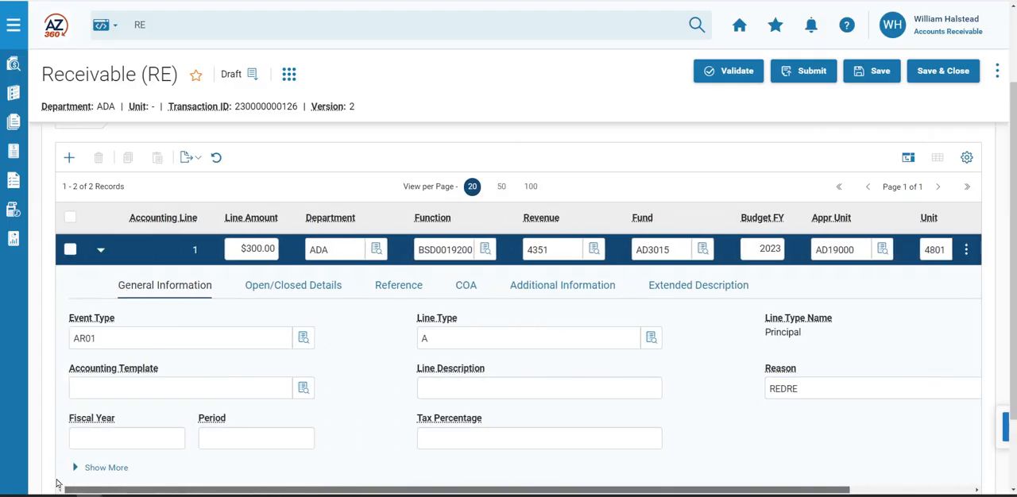
pyautogui.click(104, 253)
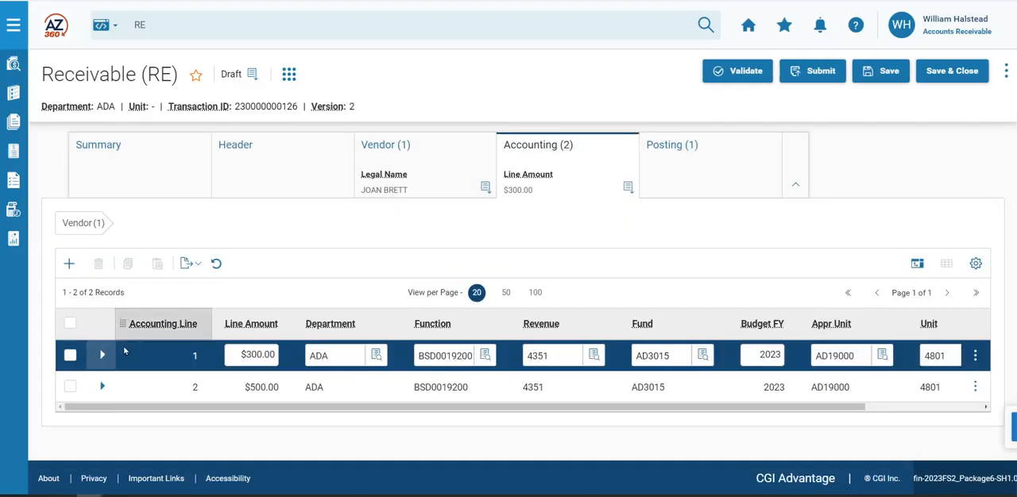
# - Expand accounting line 2 and set its line type to D (Admin Fee) from the lookup
pyautogui.click(101, 387)
pyautogui.scroll(-2, 292, 375)
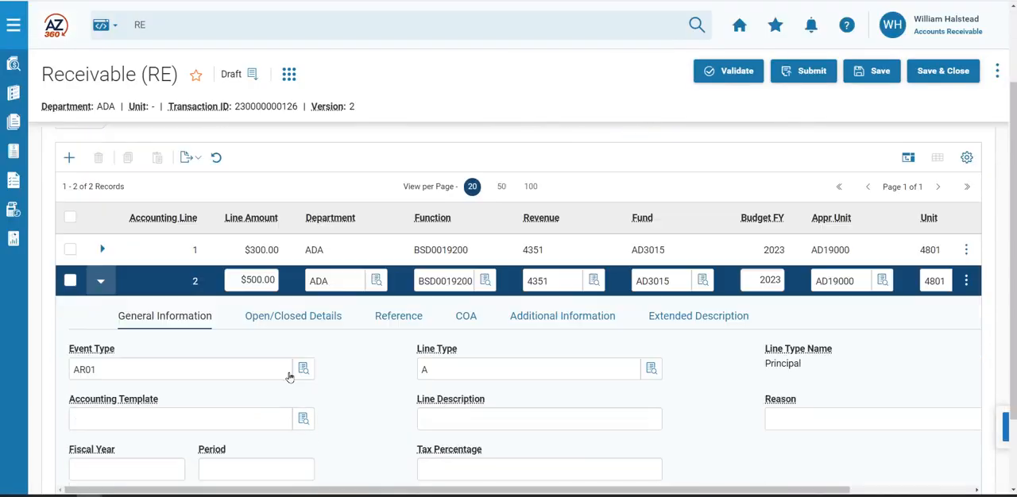
pyautogui.click(482, 377)
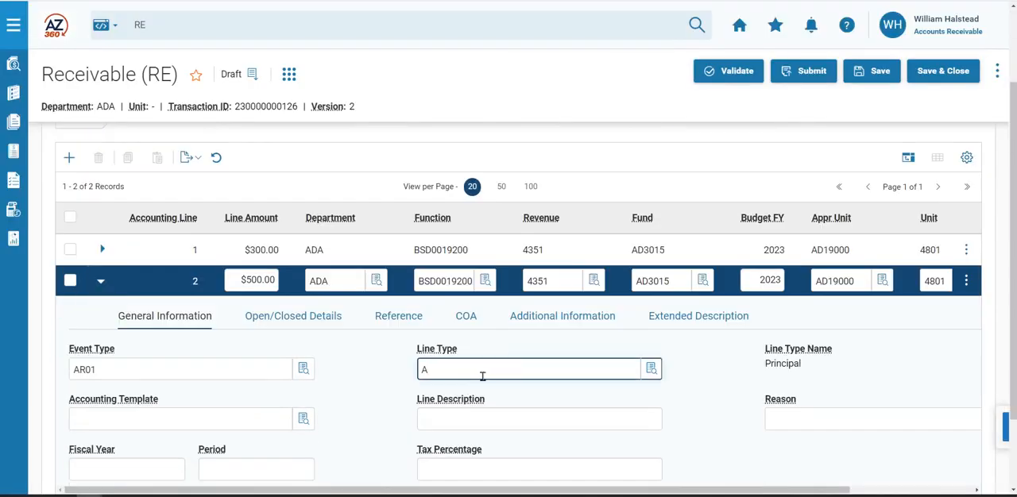
pyautogui.click(652, 370)
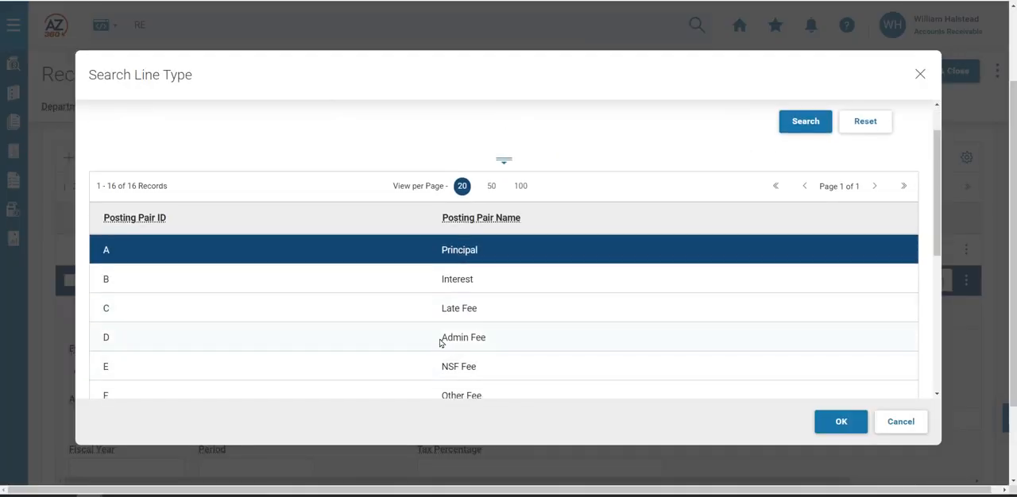
pyautogui.click(436, 339)
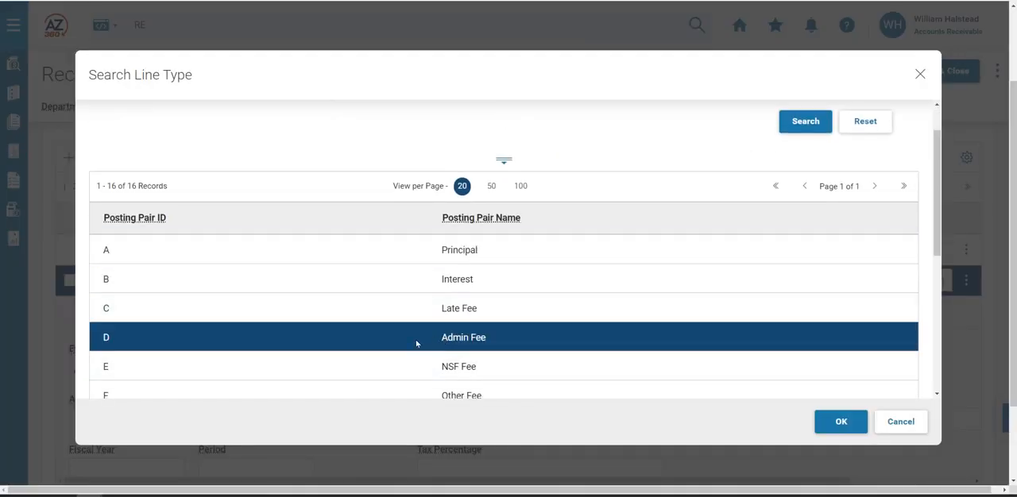
pyautogui.click(840, 421)
# - Set the reason of accounting line 2 to RECLASS (Reclassification) from the lookup
pyautogui.hscroll(3, 755, 409)
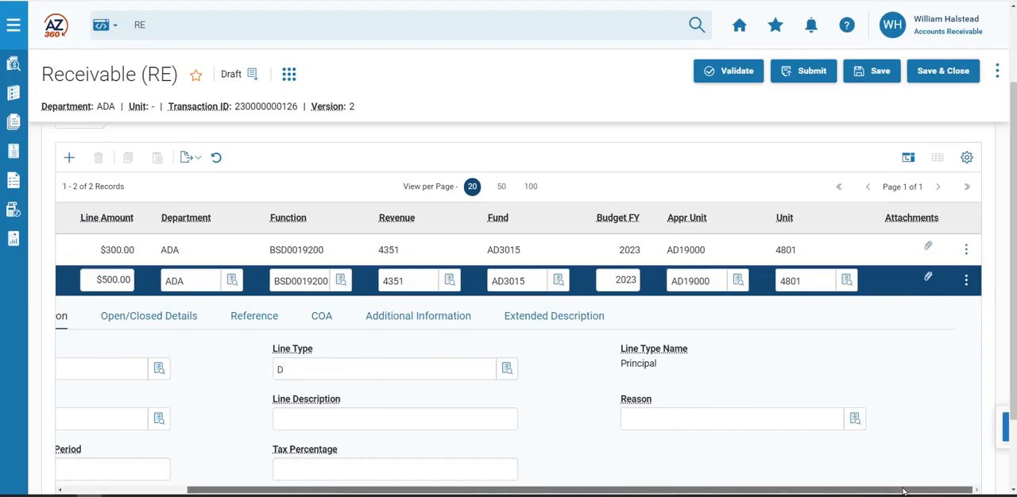
pyautogui.click(767, 421)
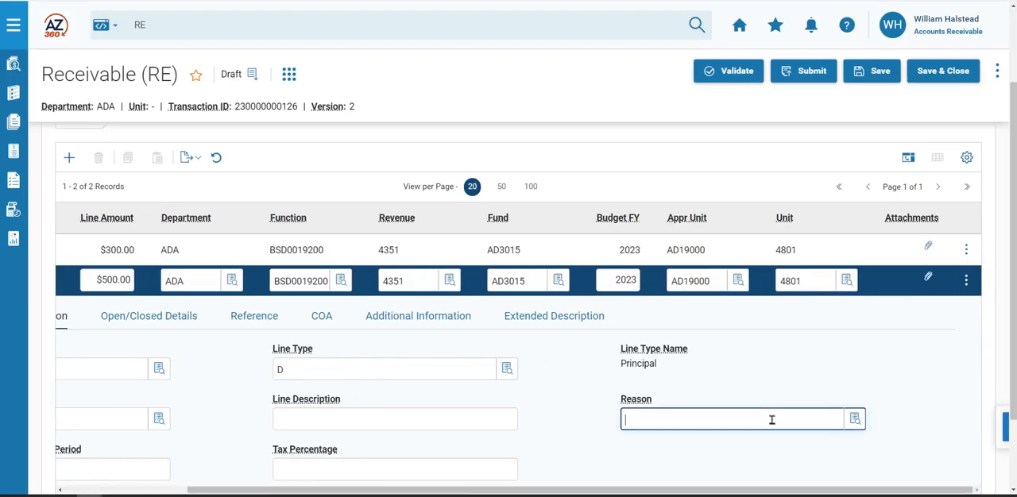
pyautogui.click(854, 419)
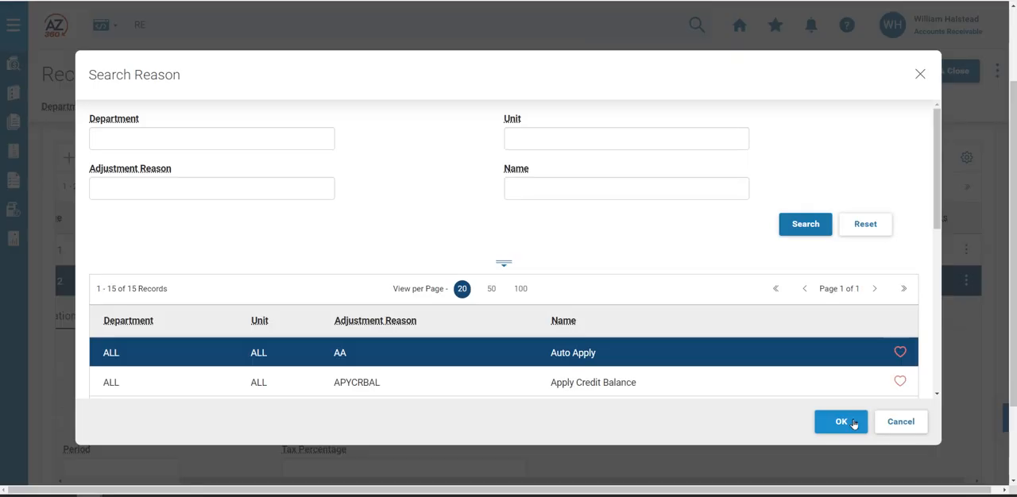
pyautogui.scroll(-10, 595, 350)
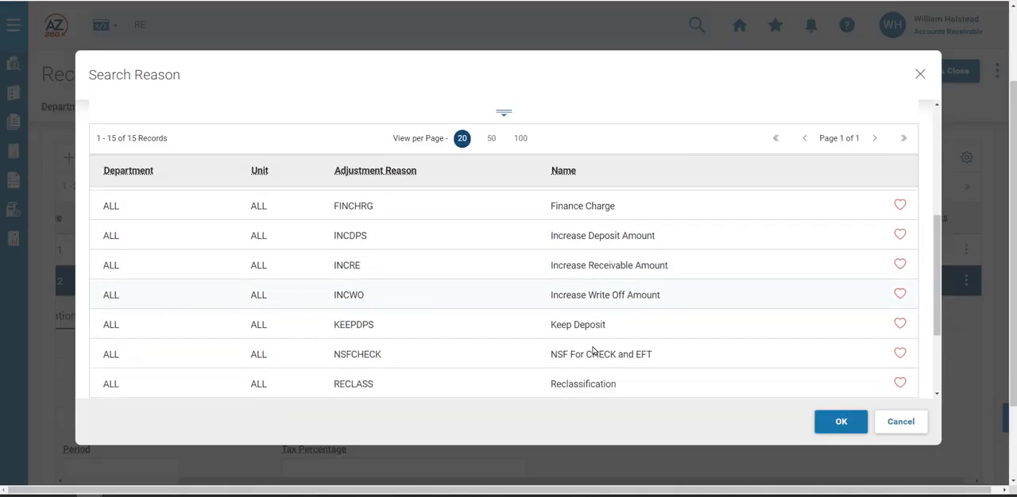
pyautogui.click(376, 253)
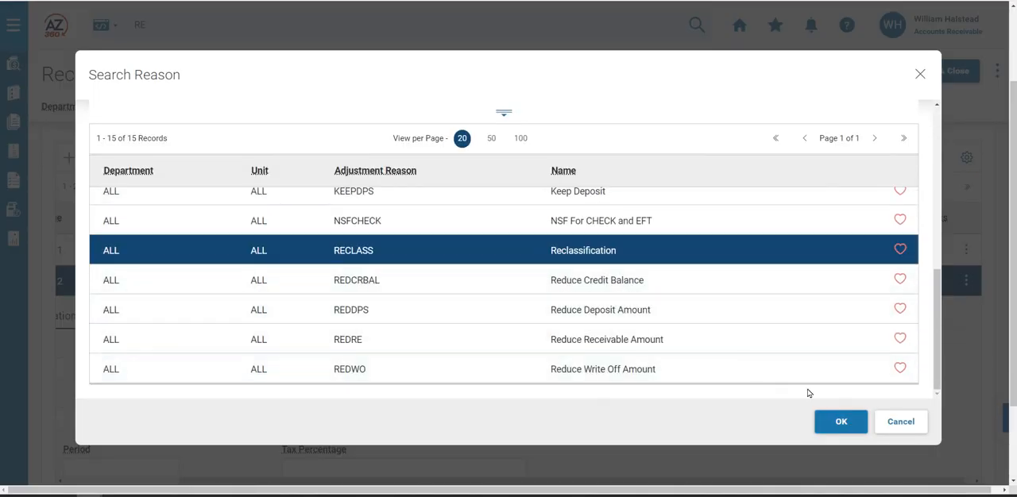
pyautogui.click(840, 422)
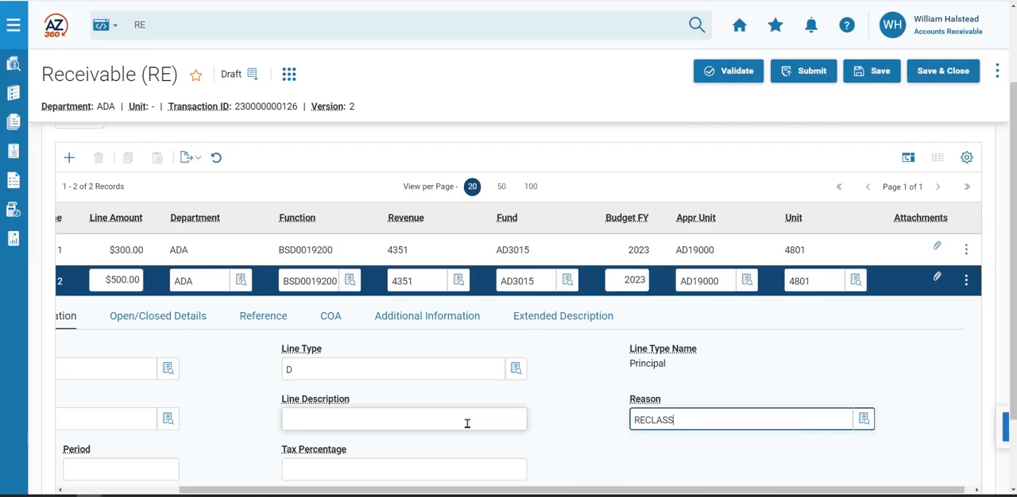
# - Validate the modified receivable and submit it
pyautogui.click(738, 74)
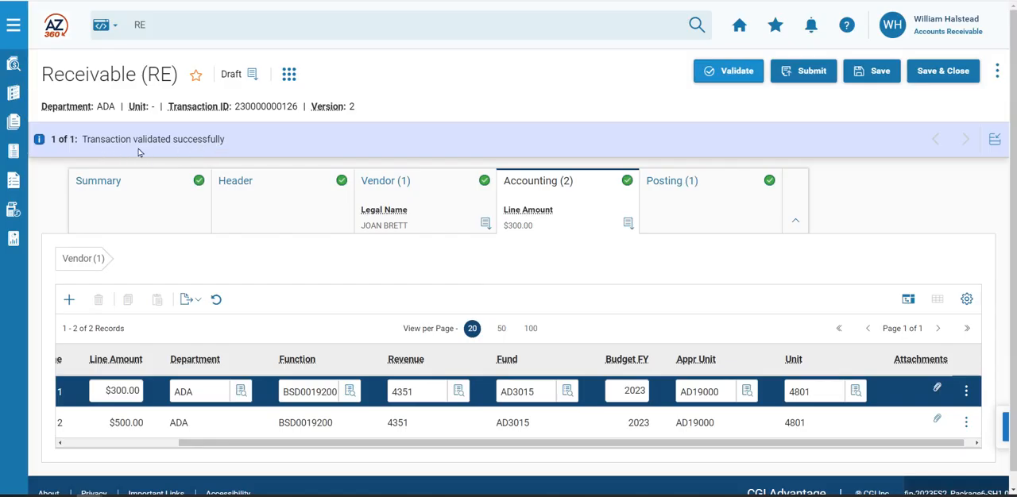
pyautogui.click(802, 78)
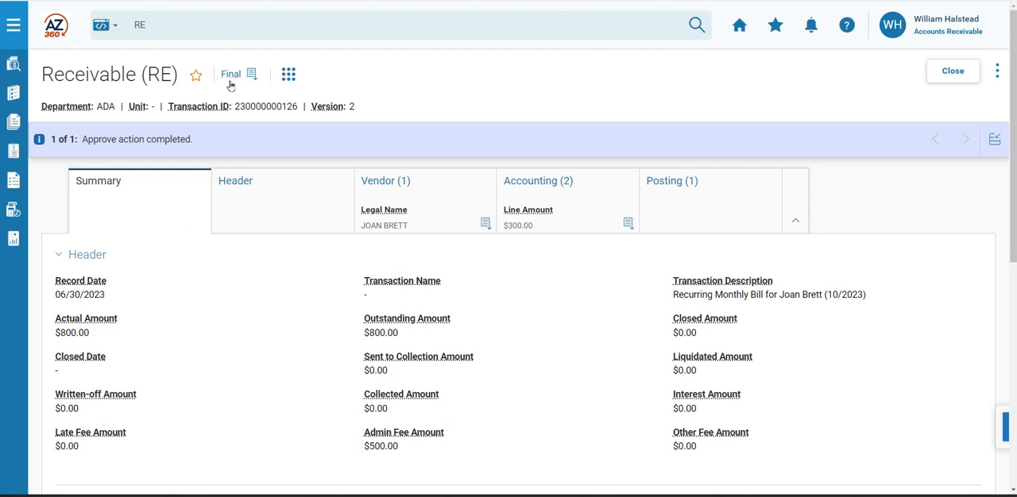
# - Look up page code RESTA and open the Receivable Search page
pyautogui.click(179, 35)
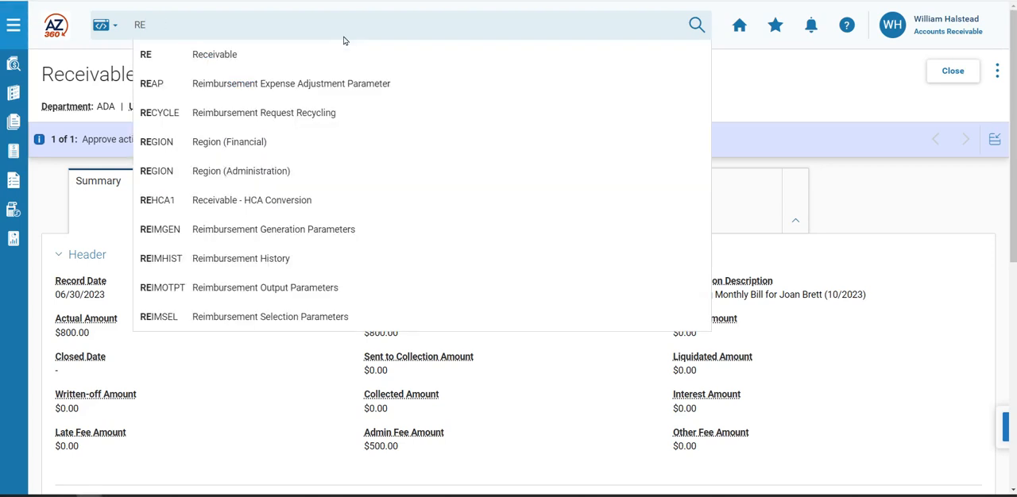
pyautogui.write('STA')
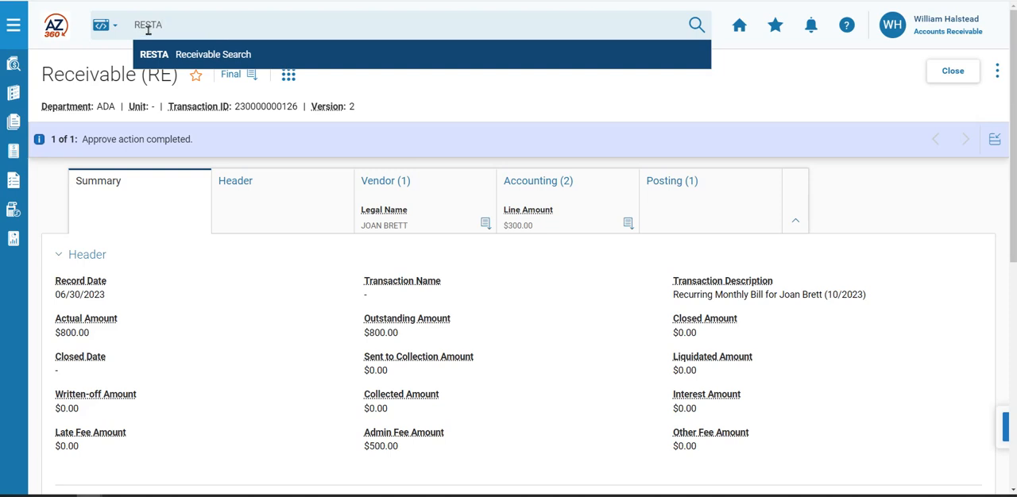
pyautogui.click(234, 62)
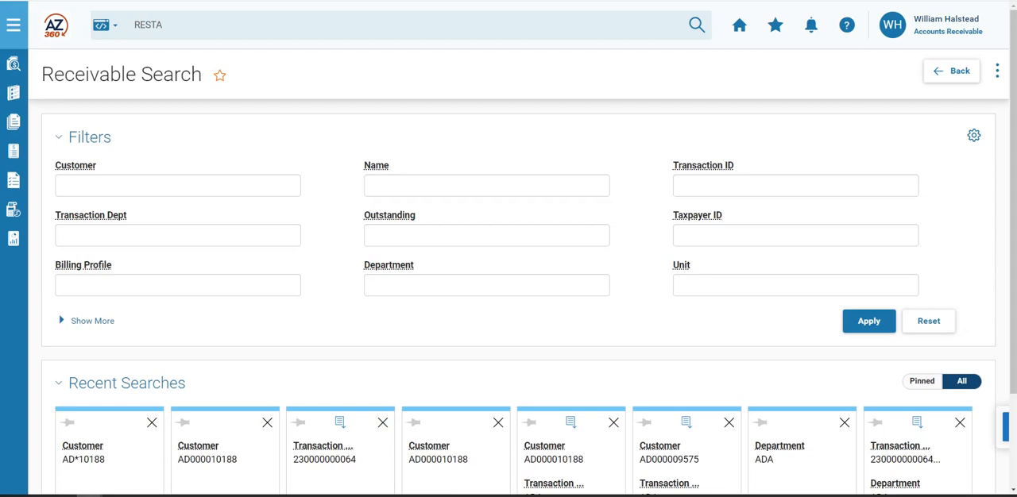
# - Search receivables by the customer's code, using an asterisk wildcard in place of the zeros, and look through the results
pyautogui.click(96, 190)
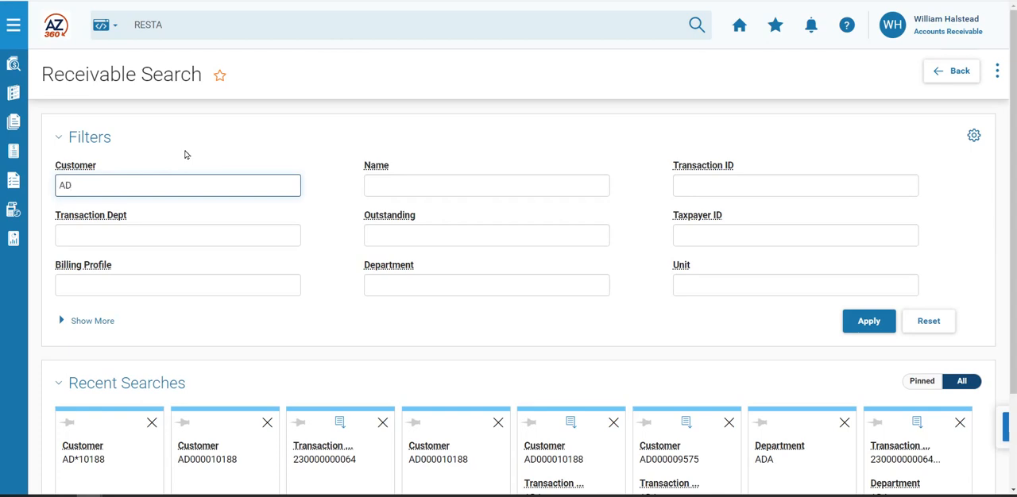
pyautogui.write('AD*10188')
pyautogui.click(885, 328)
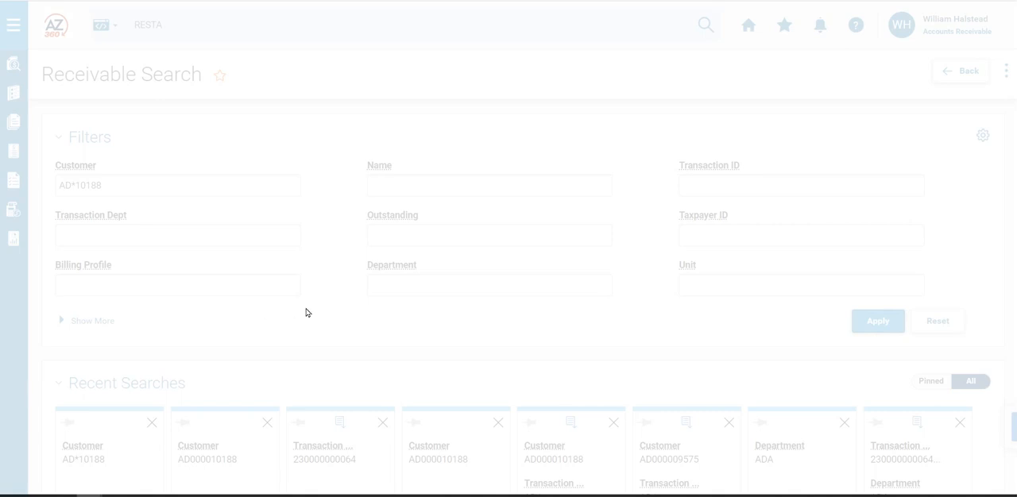
pyautogui.scroll(-5, 311, 324)
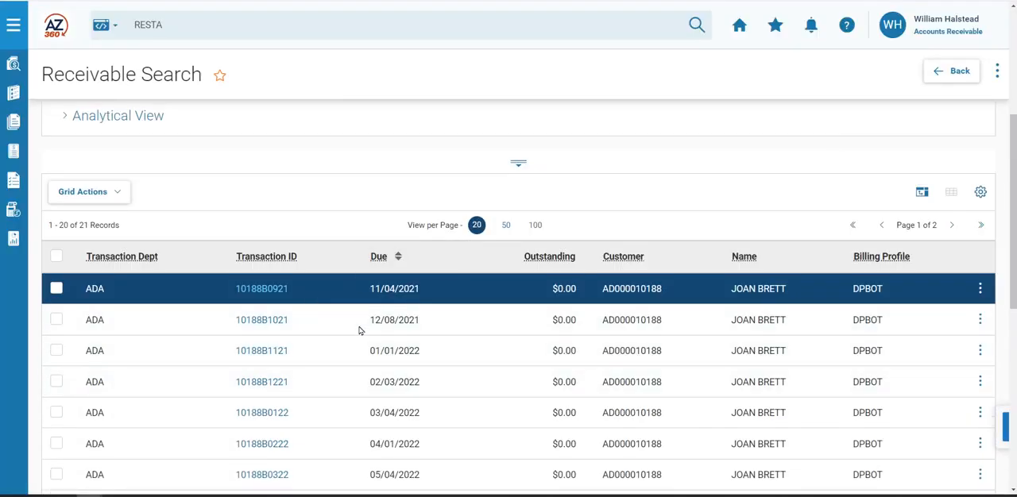
pyautogui.scroll(-2, 365, 381)
pyautogui.scroll(3, 370, 400)
pyautogui.scroll(-4, 370, 400)
pyautogui.scroll(3, 371, 399)
pyautogui.scroll(5, 367, 389)
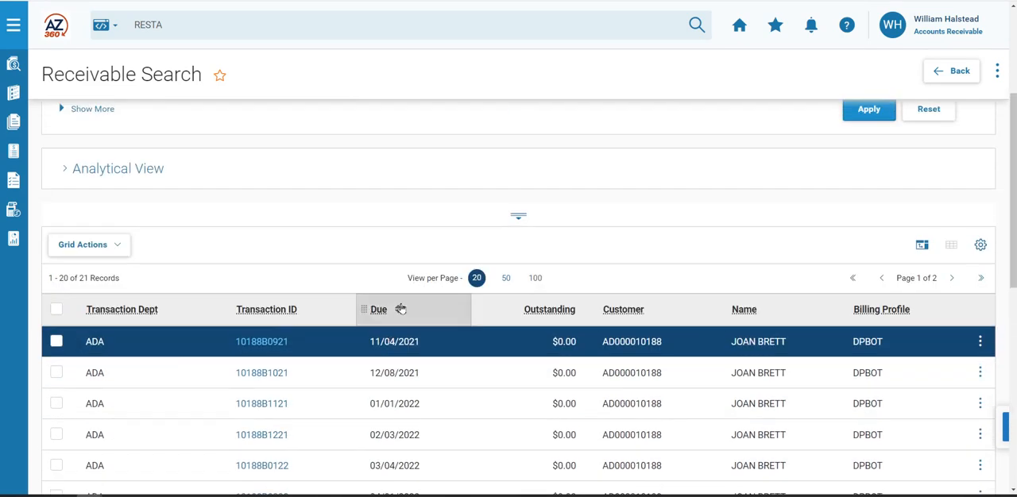
# - Sort the search results by due date, latest first, and open the modified receivable from its transaction ID
pyautogui.click(401, 310)
pyautogui.click(401, 311)
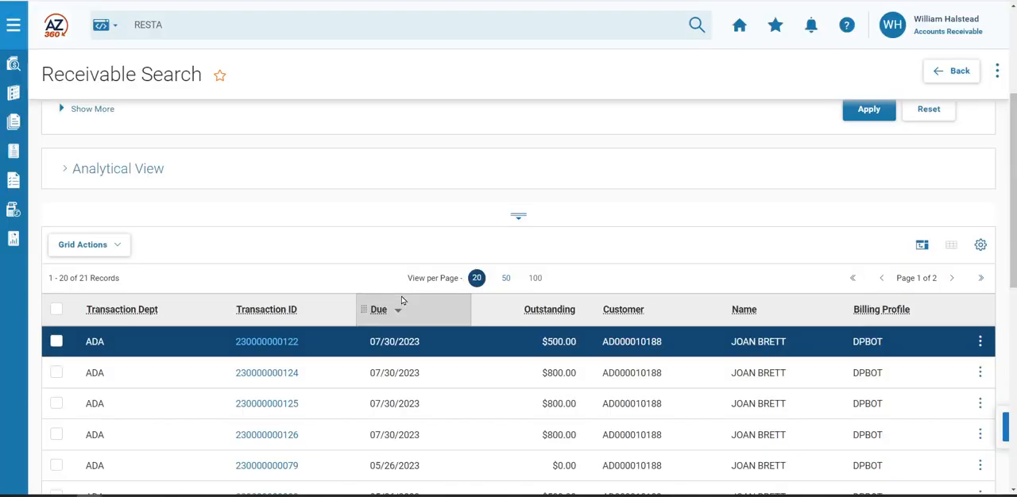
pyautogui.click(258, 437)
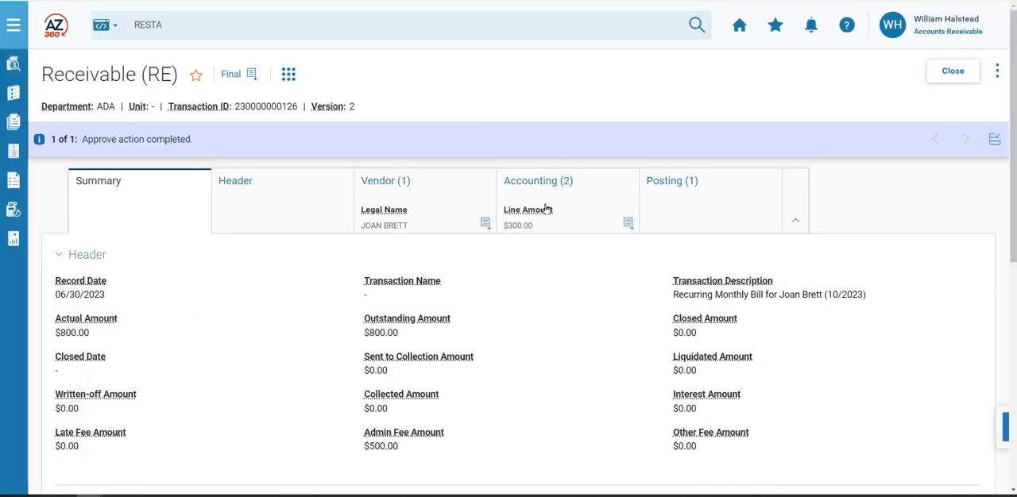
# - Show the receivable's accounting lines and expand lines 1 and 2 to review their line types and reasons
pyautogui.click(547, 209)
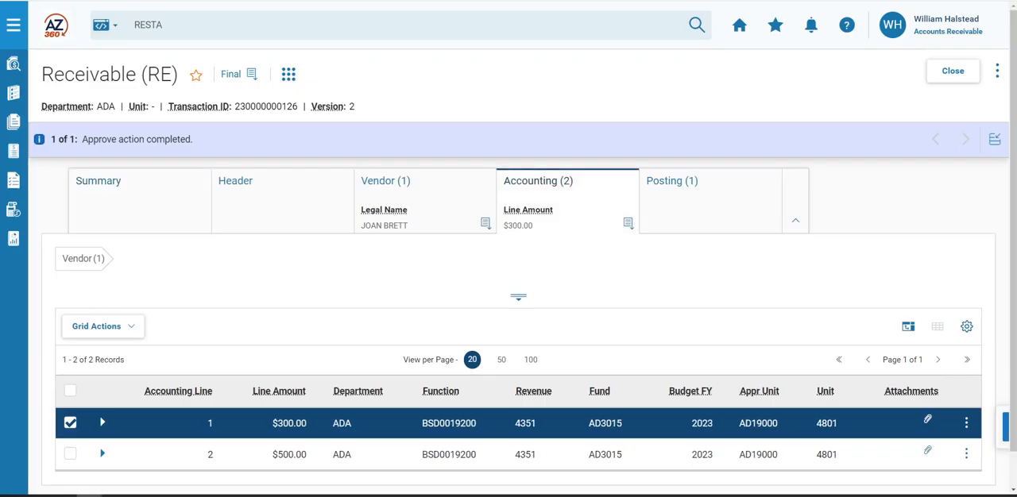
pyautogui.scroll(-1, 319, 421)
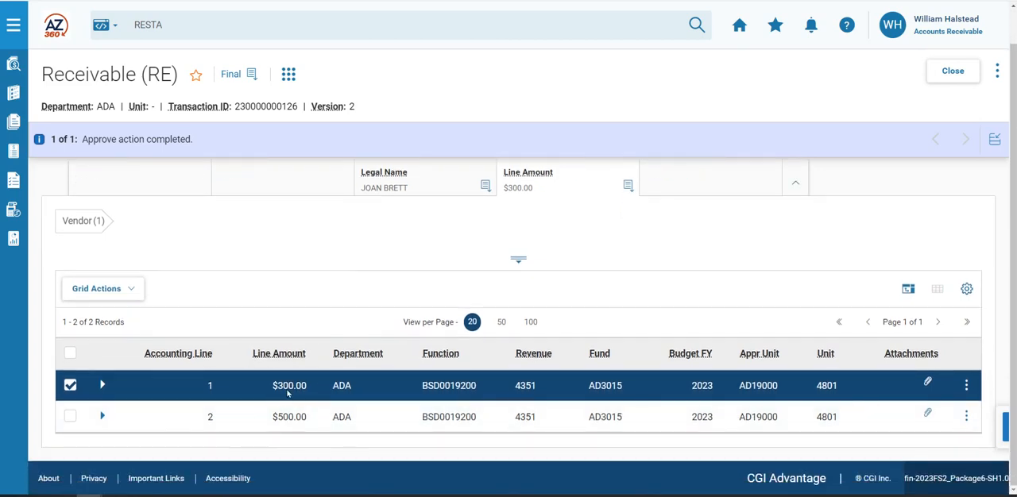
pyautogui.click(102, 385)
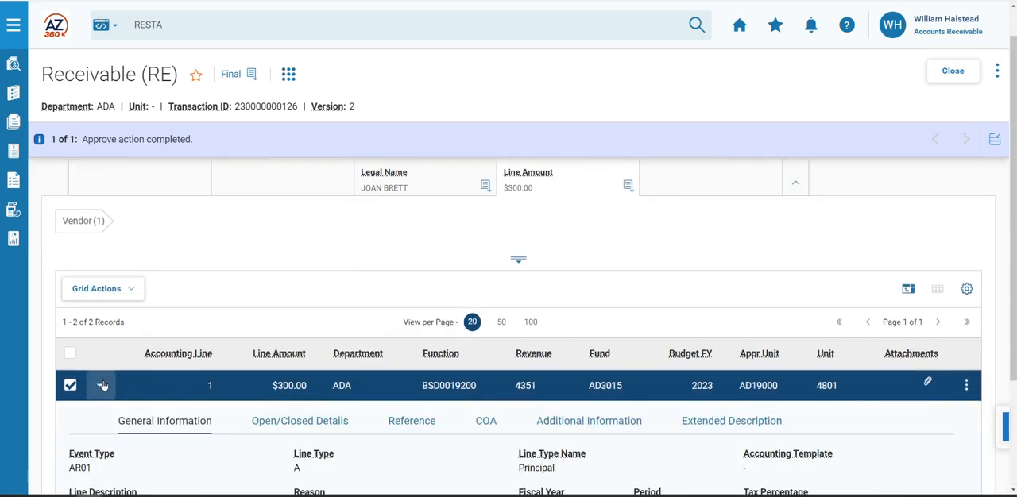
pyautogui.scroll(-2, 388, 379)
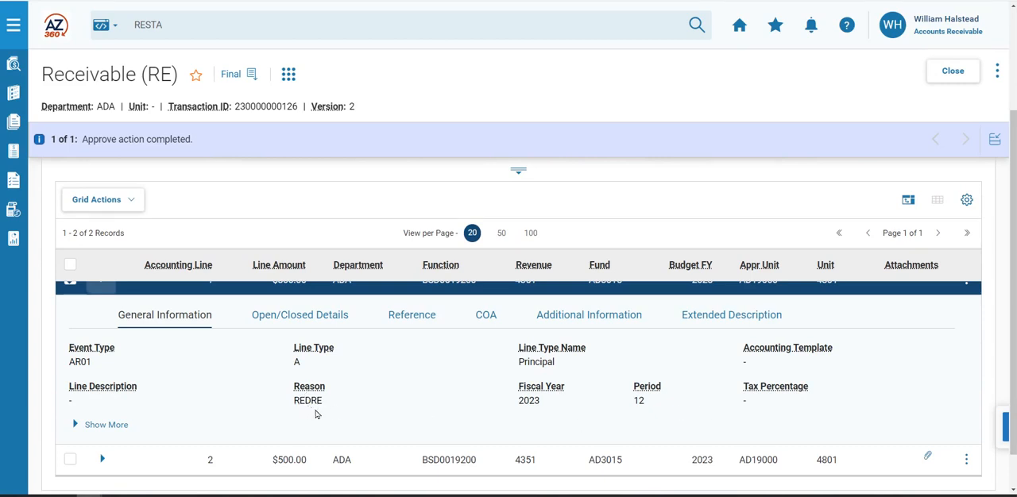
pyautogui.click(102, 459)
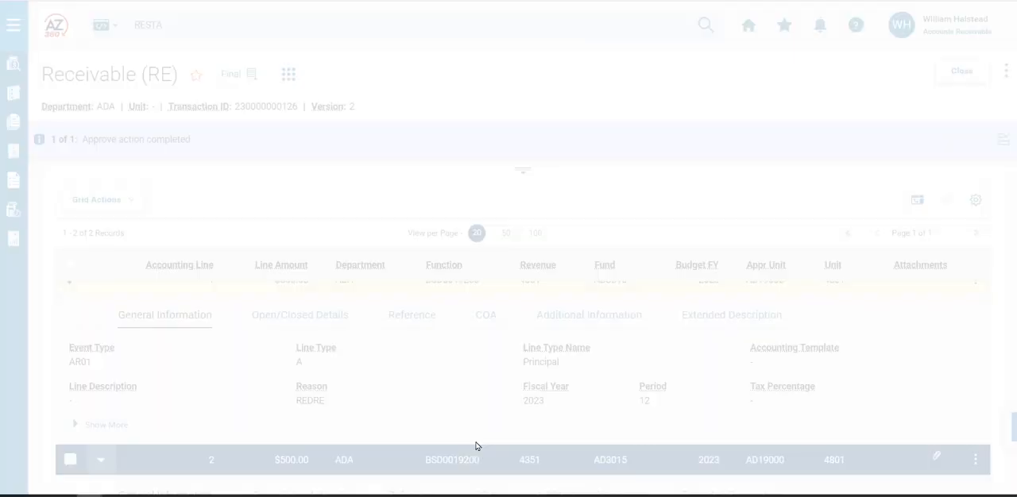